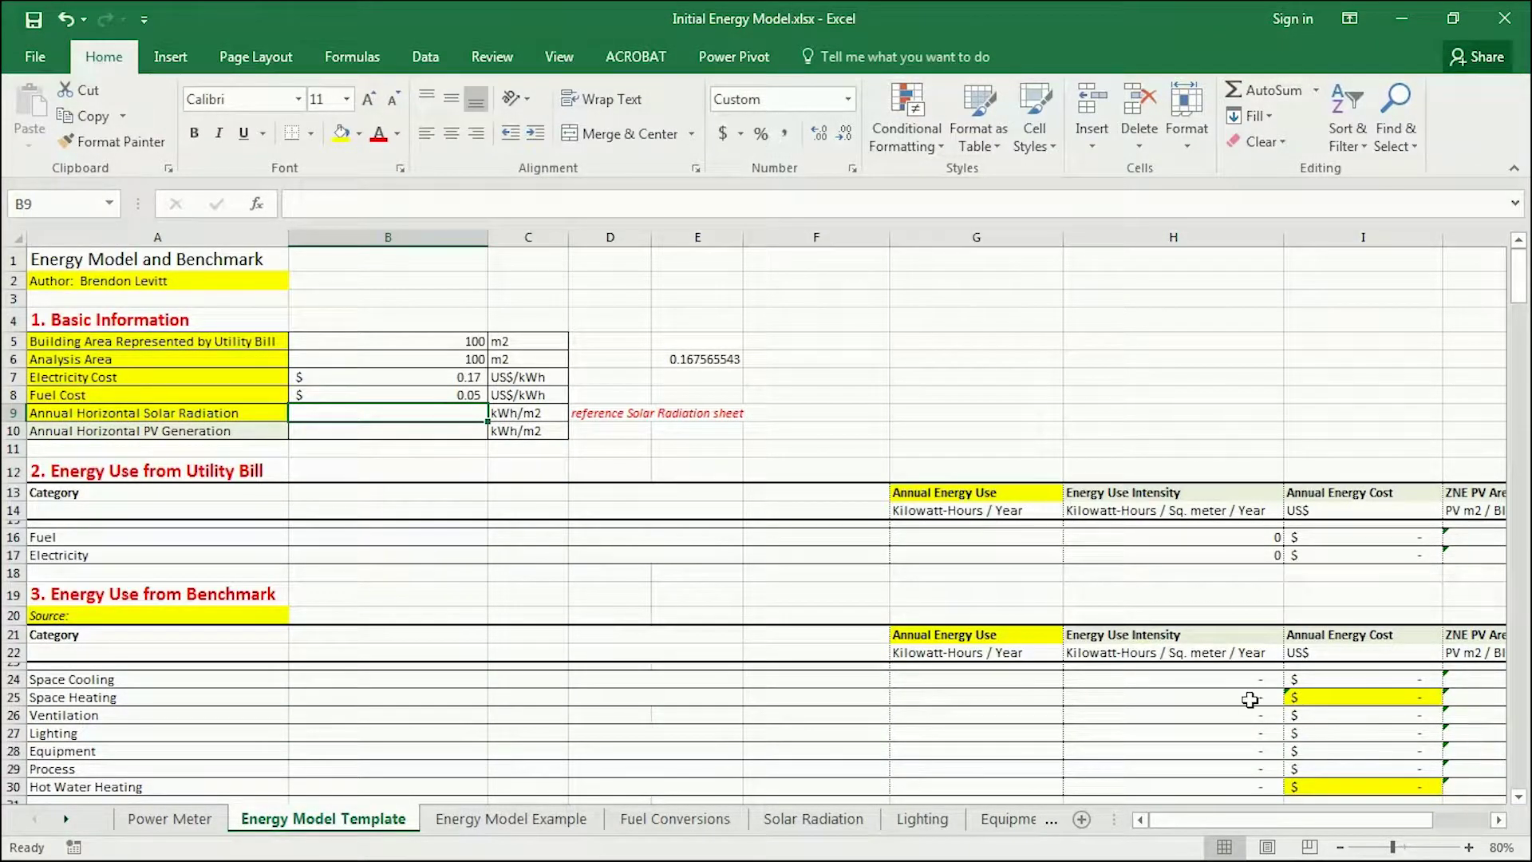
- Zoom the template to 90% and read the note in D9 beside the solar radiation row
{"action": "left_click", "coordinate": [1469, 847]}
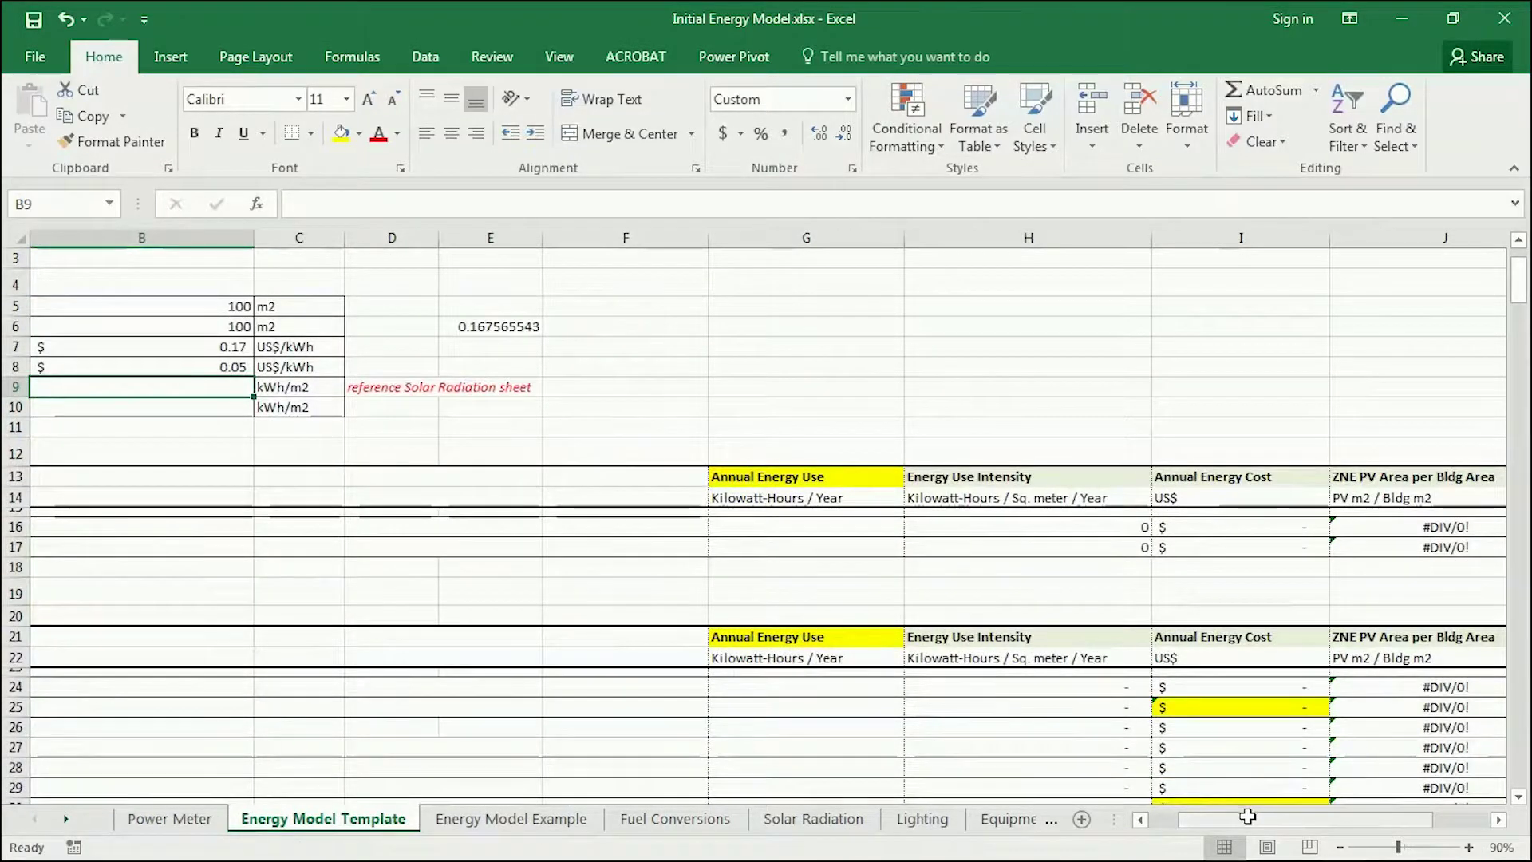
{"action": "left_click_drag", "start_coordinate": [1247, 816], "coordinate": [1215, 817]}
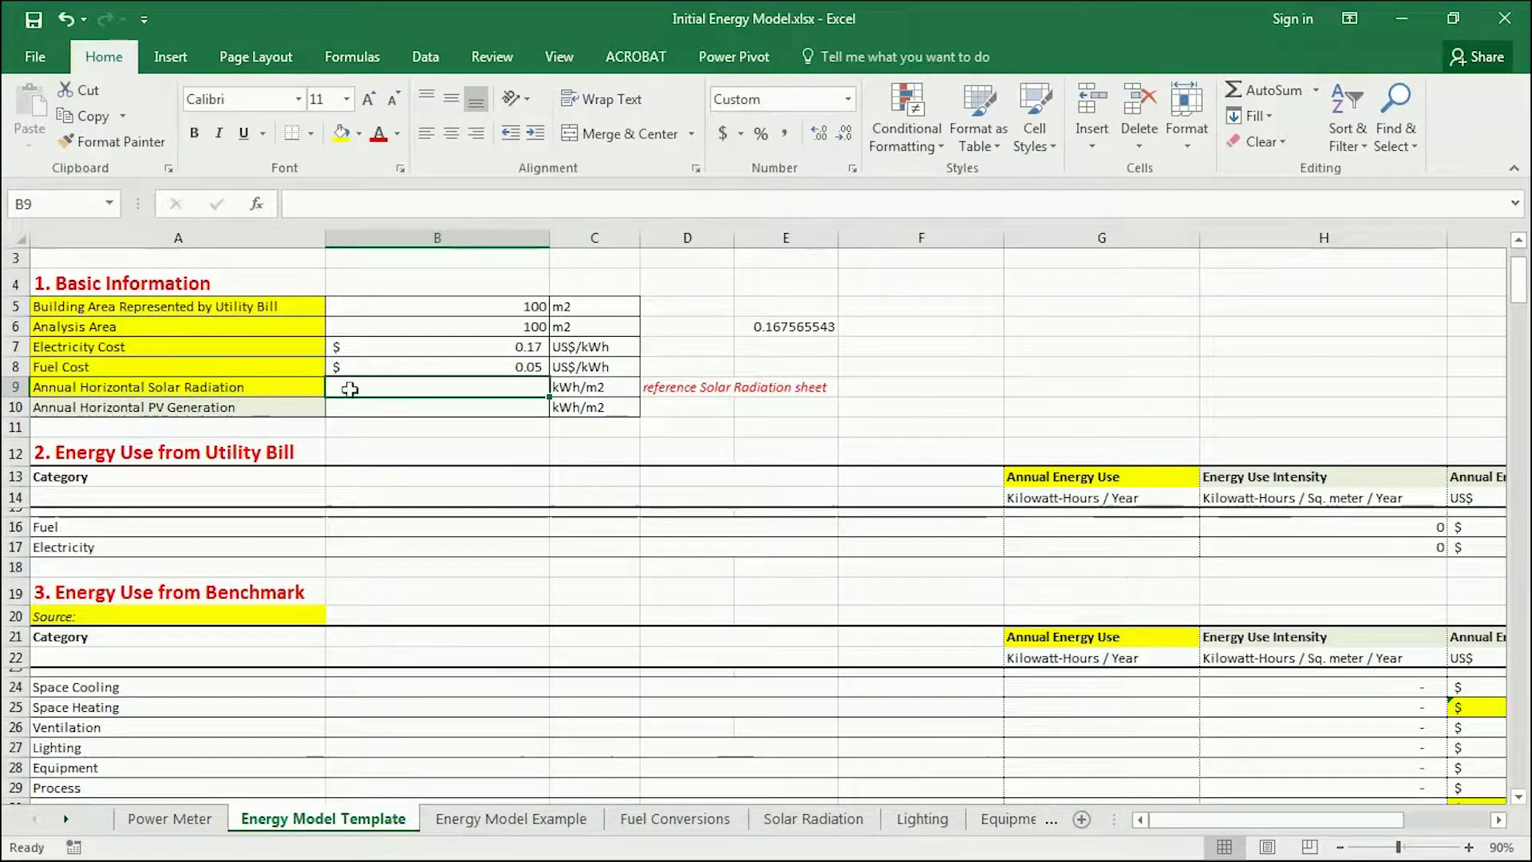
{"action": "left_click", "coordinate": [702, 388]}
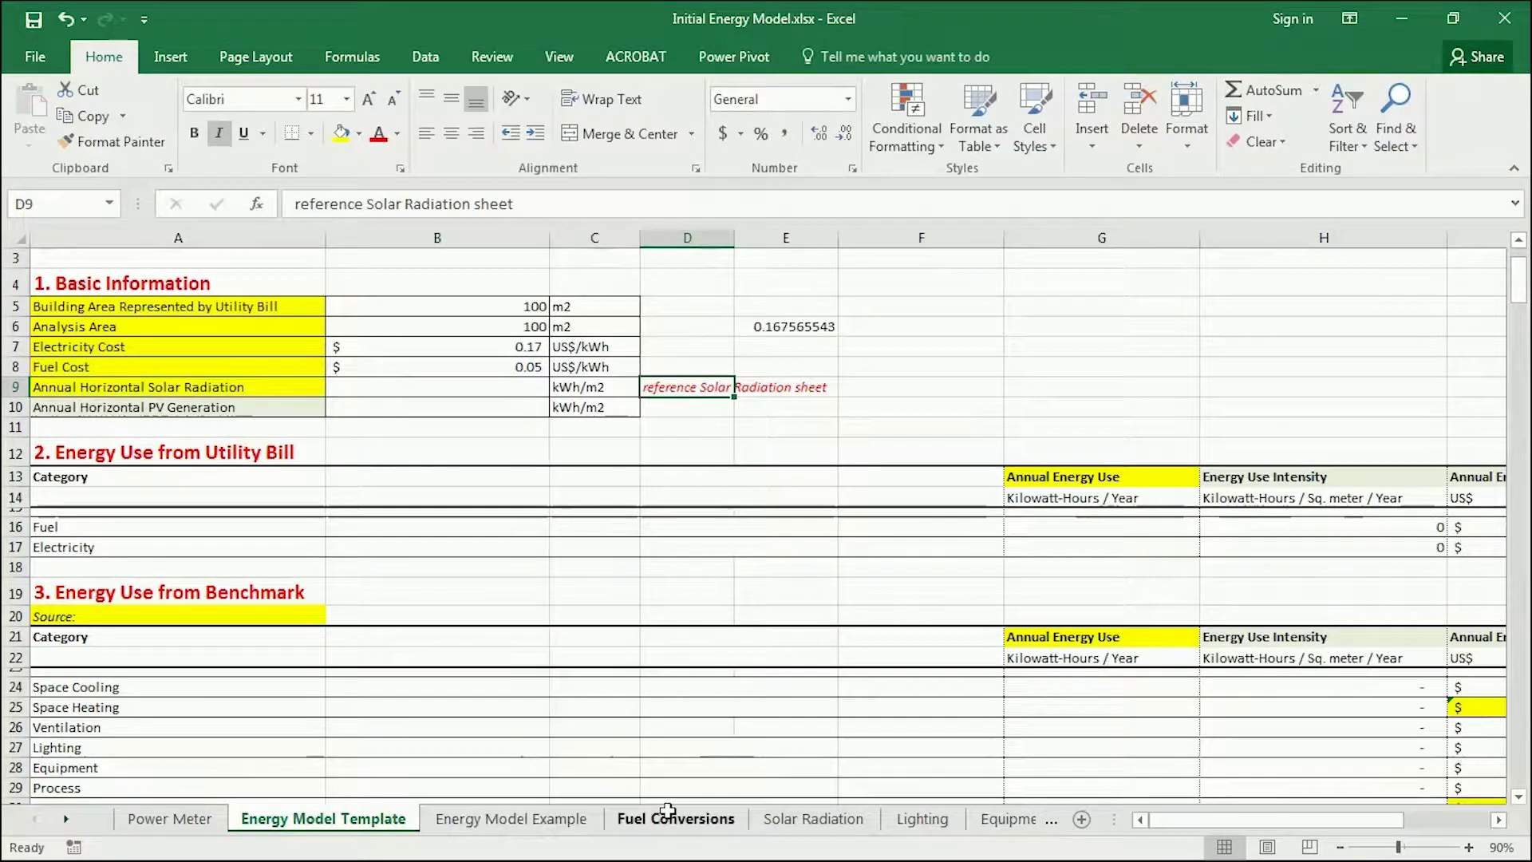
{"action": "left_click", "coordinate": [829, 815]}
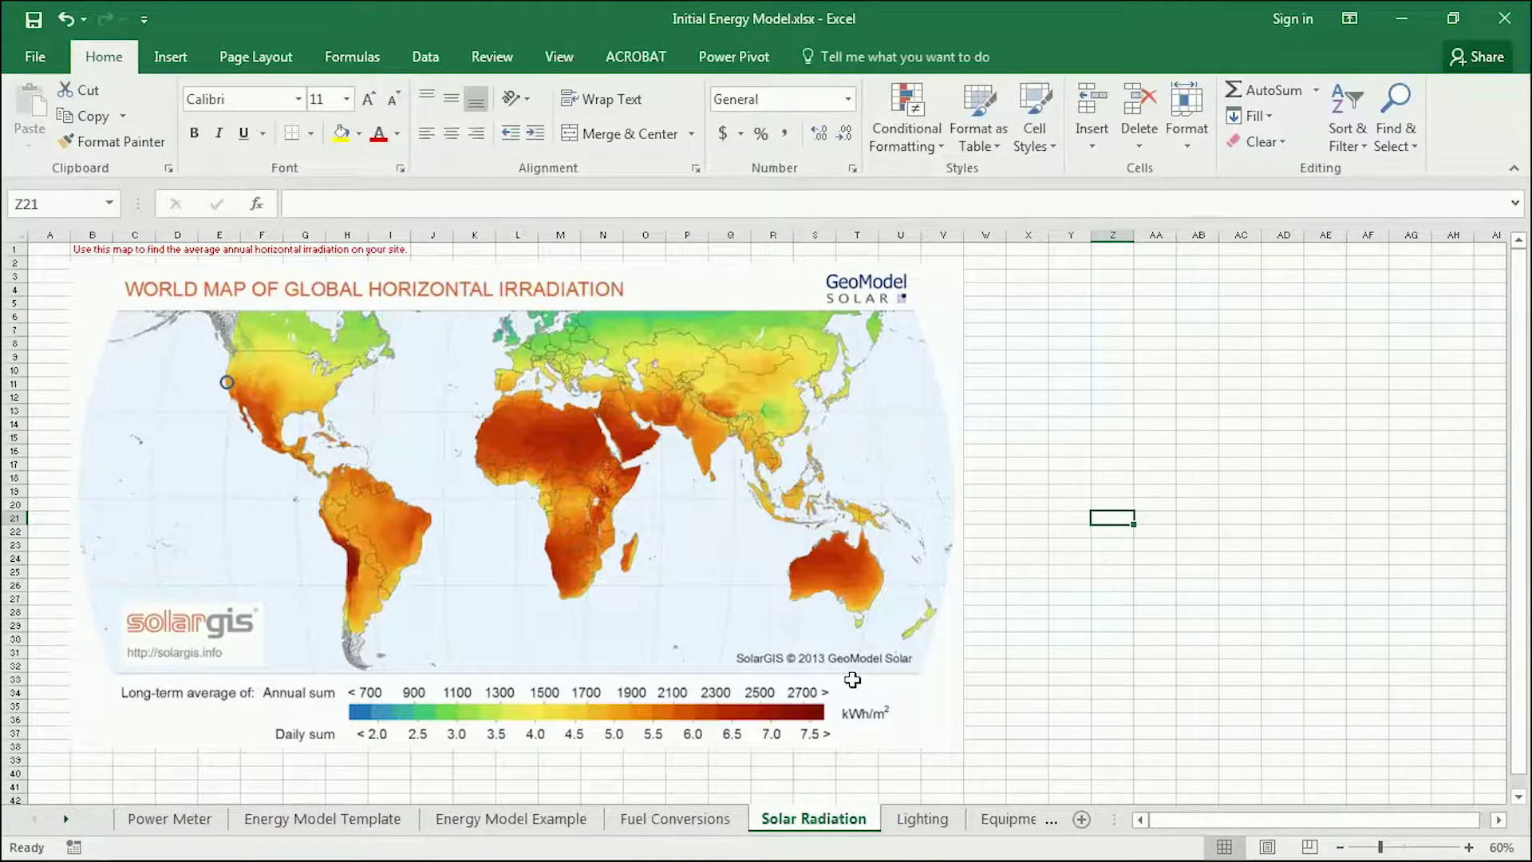
{"action": "mouse_move", "coordinate": [229, 382]}
{"action": "left_mouse_down"}
{"action": "mouse_move", "coordinate": [167, 401]}
{"action": "mouse_move", "coordinate": [227, 377]}
{"action": "left_mouse_up"}
{"action": "left_click", "coordinate": [215, 438]}
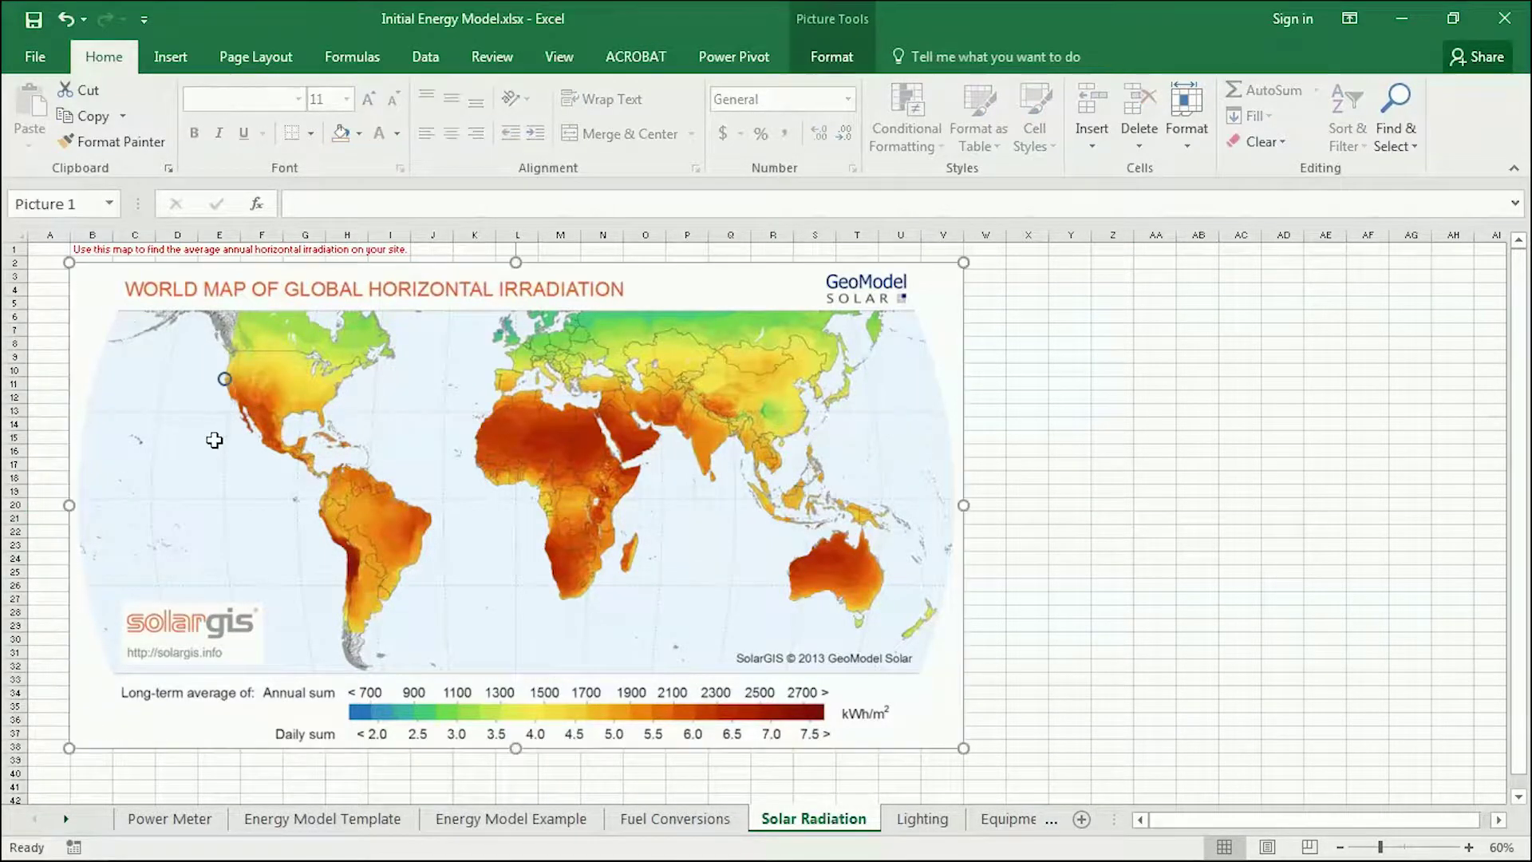
{"action": "left_click", "coordinate": [1468, 845]}
{"action": "left_click", "coordinate": [1468, 846]}
{"action": "left_click", "coordinate": [1468, 845]}
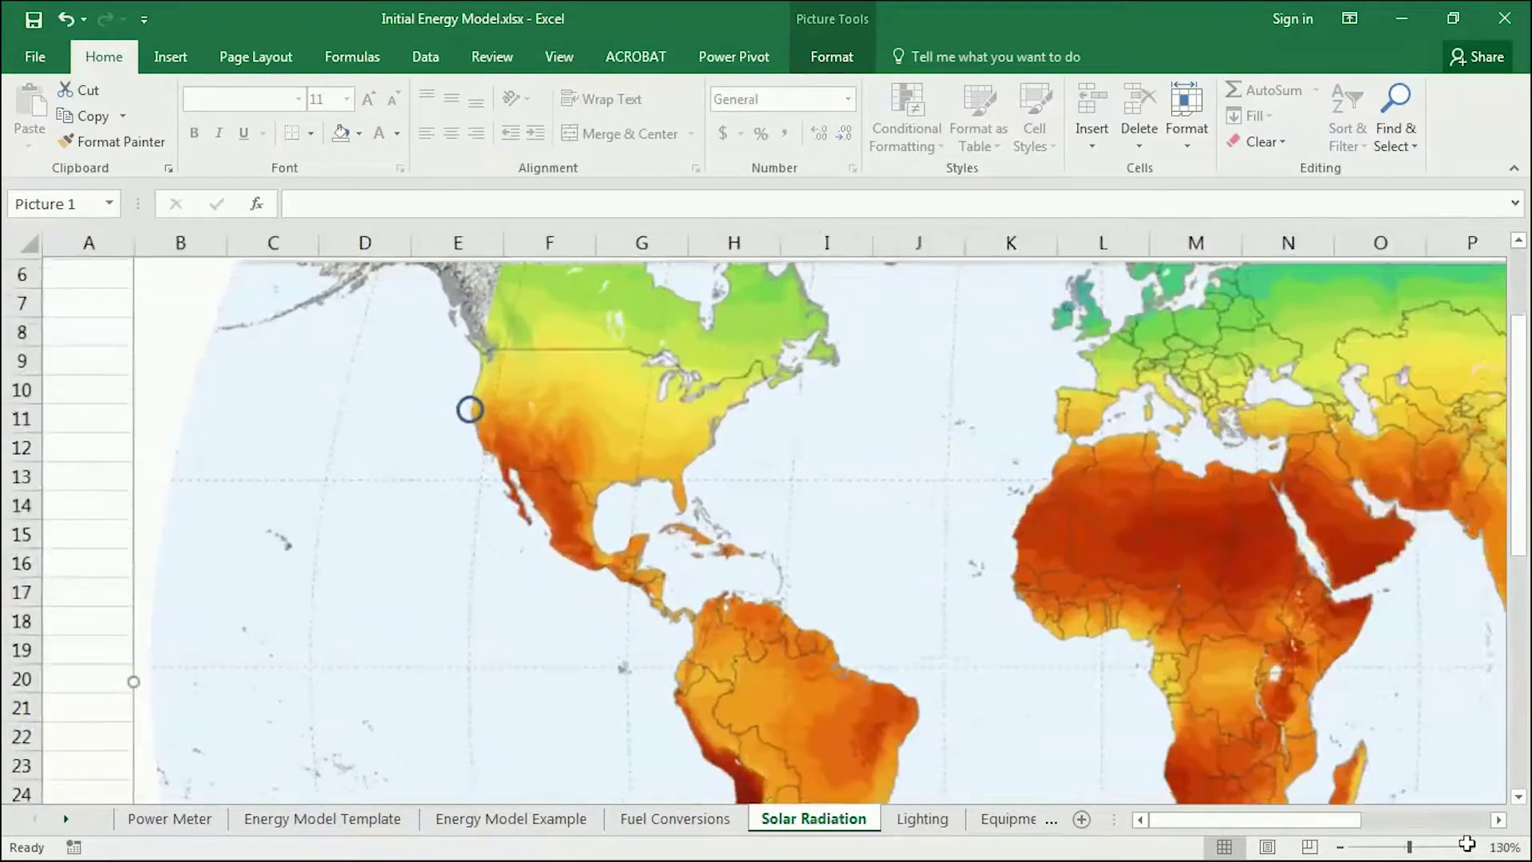
{"action": "left_click", "coordinate": [1468, 845]}
{"action": "left_click", "coordinate": [1468, 846]}
{"action": "left_click", "coordinate": [1468, 846]}
{"action": "left_click", "coordinate": [1468, 846]}
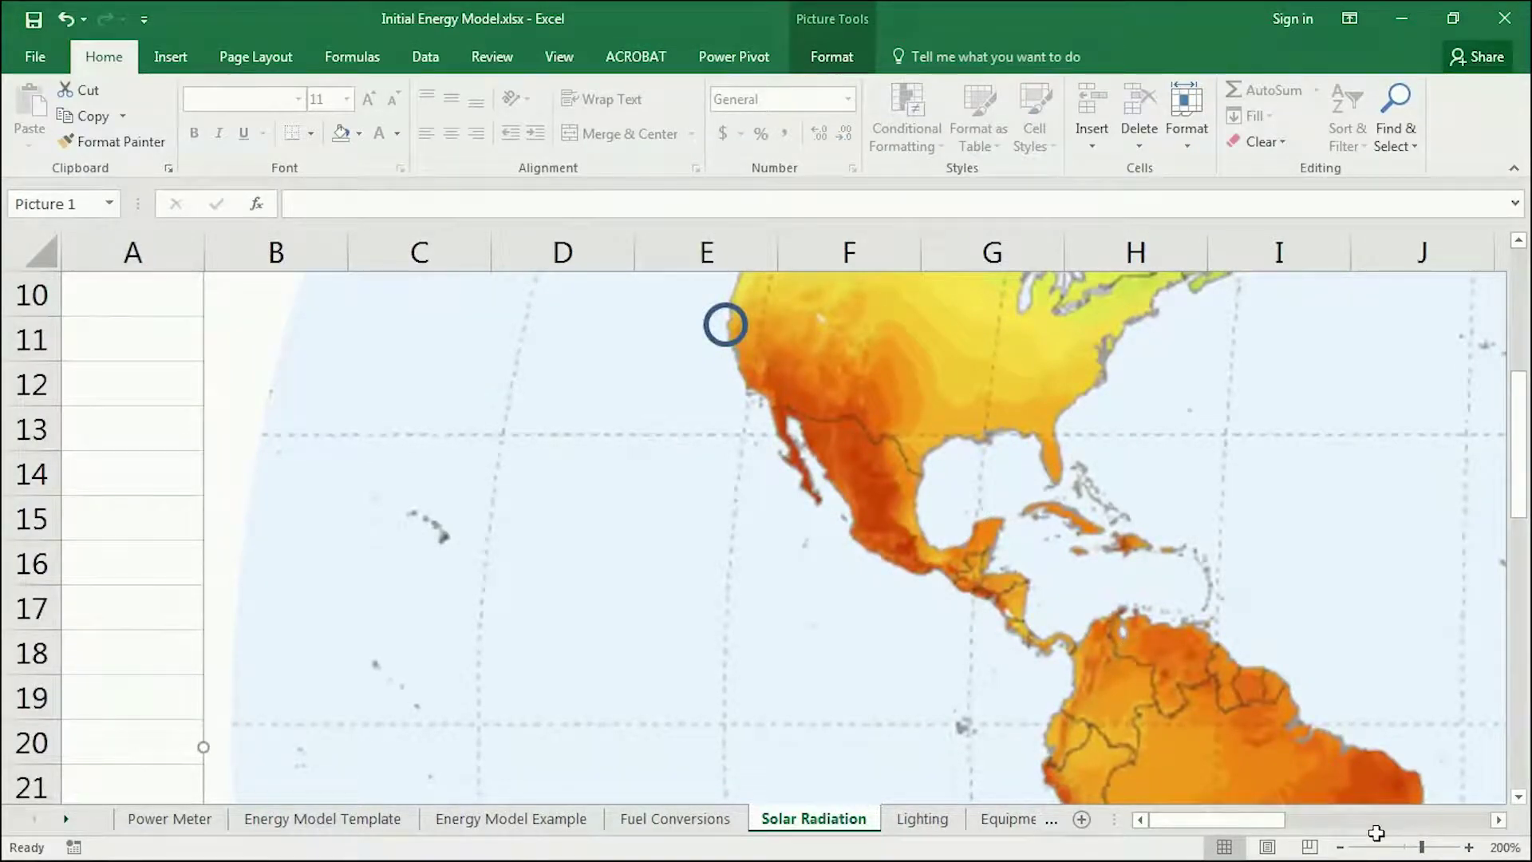
{"action": "left_click", "coordinate": [1339, 847]}
{"action": "left_click", "coordinate": [1340, 846]}
{"action": "left_click", "coordinate": [1340, 847]}
{"action": "left_click", "coordinate": [1339, 847]}
{"action": "left_click", "coordinate": [1340, 847]}
{"action": "left_click", "coordinate": [1339, 847]}
{"action": "left_click", "coordinate": [1340, 847]}
{"action": "left_click", "coordinate": [1339, 846]}
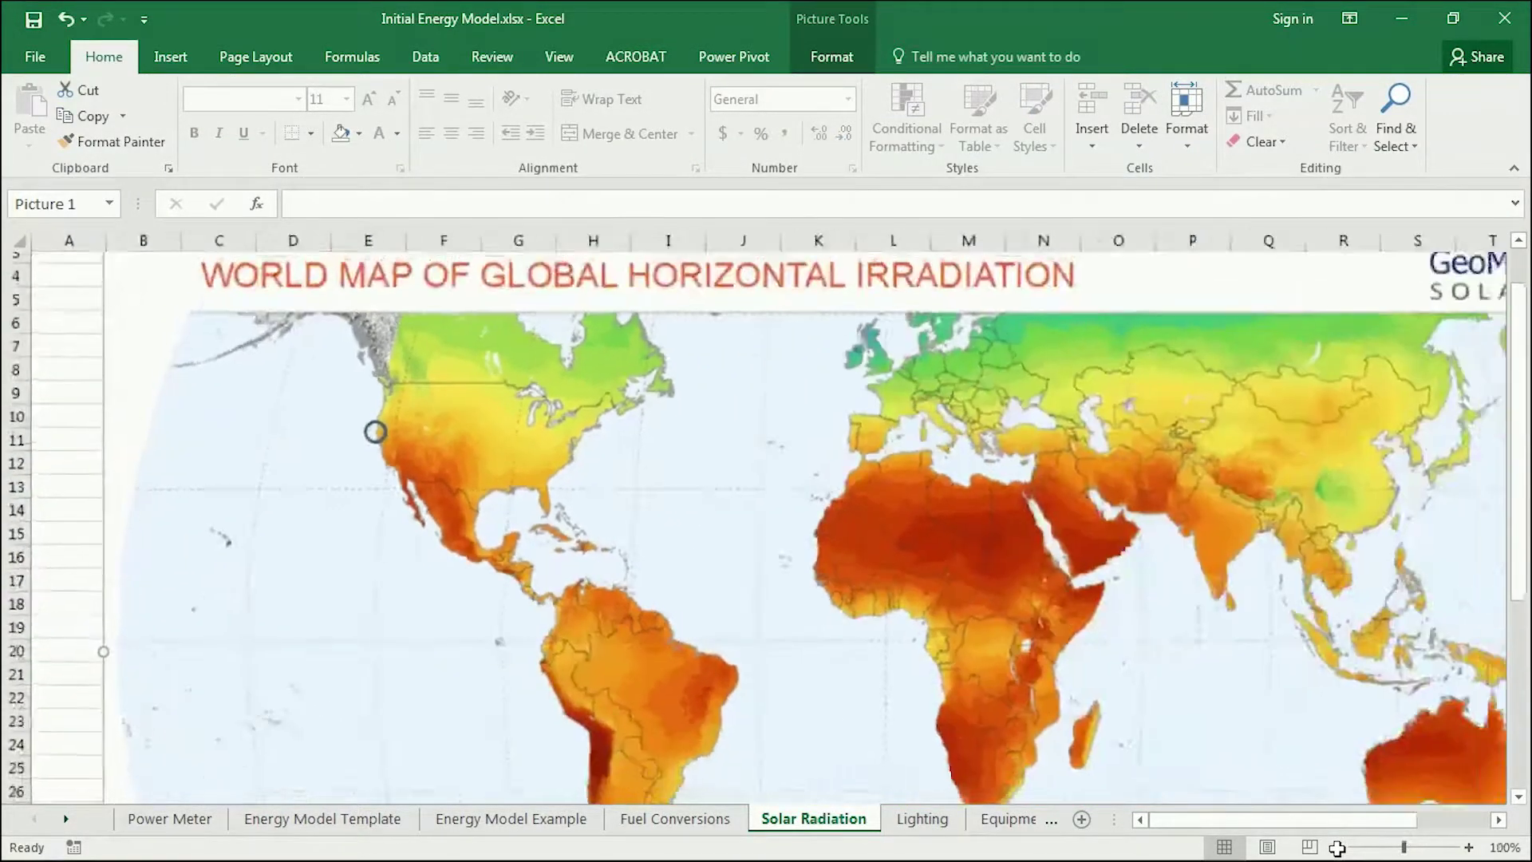
{"action": "left_click", "coordinate": [1339, 846]}
{"action": "left_click", "coordinate": [1340, 847]}
{"action": "left_click", "coordinate": [1340, 846]}
{"action": "left_click", "coordinate": [1339, 847]}
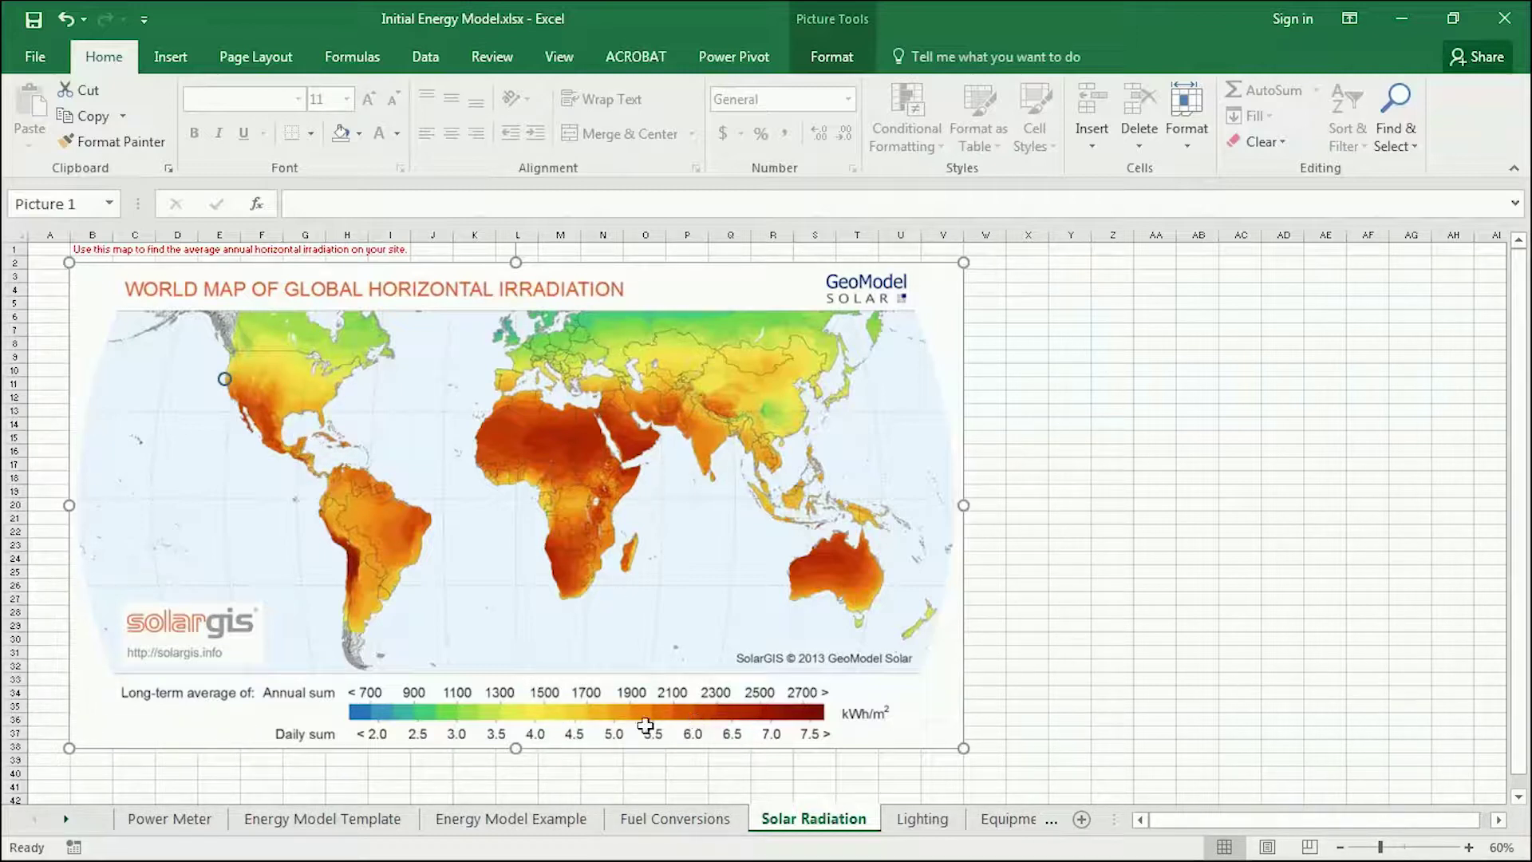
{"action": "key", "text": "Escape"}
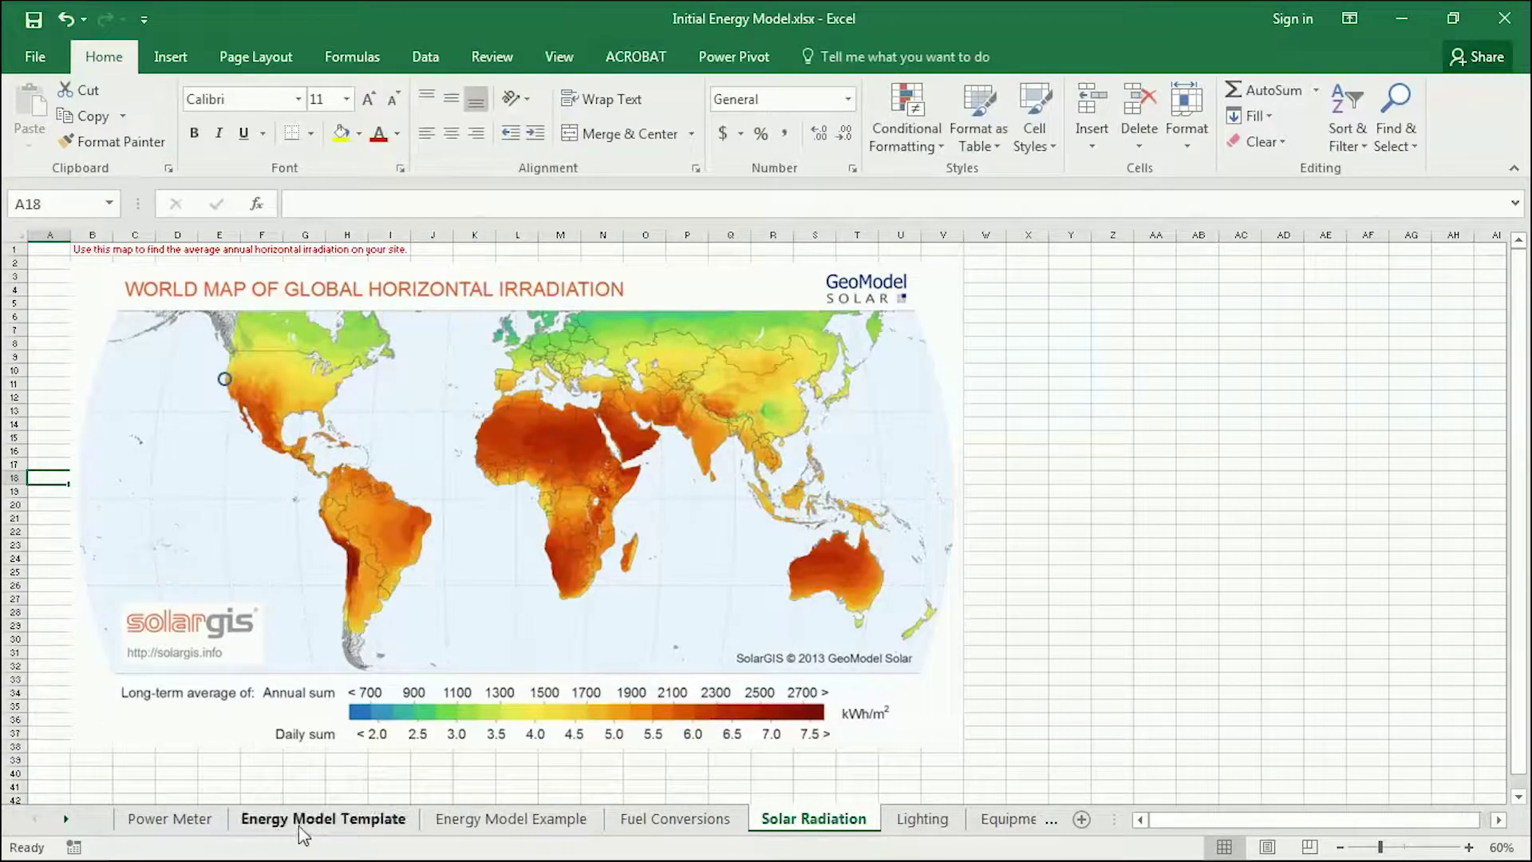
- Enter 1,600 kWh/m2 in B9 and check that PV generation =B9*0.15 gives 240
{"action": "left_click", "coordinate": [337, 825]}
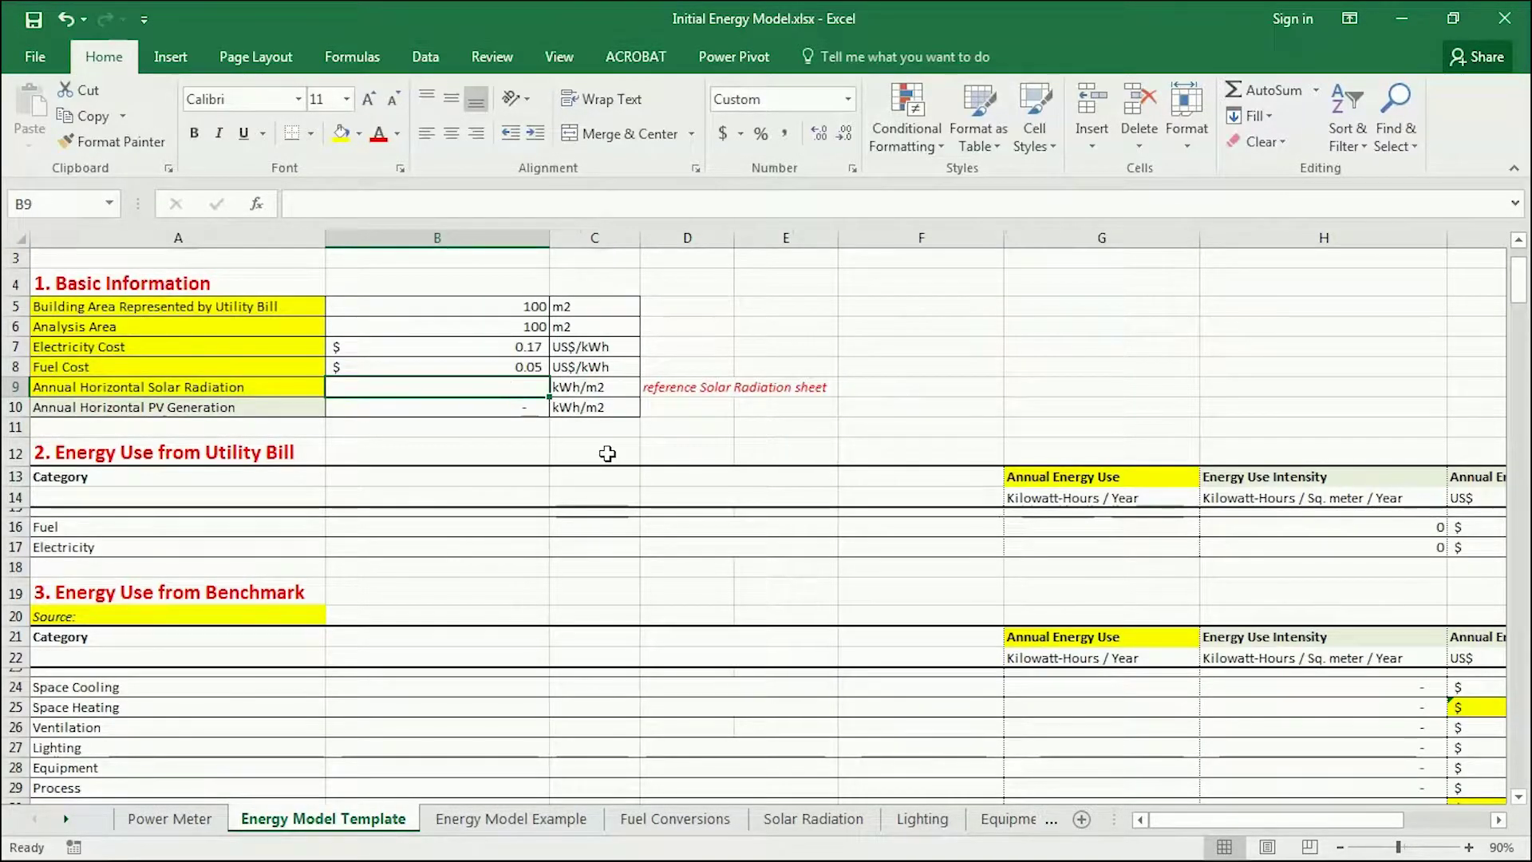
{"action": "type", "text": "1,600"}
{"action": "key", "text": "Return"}
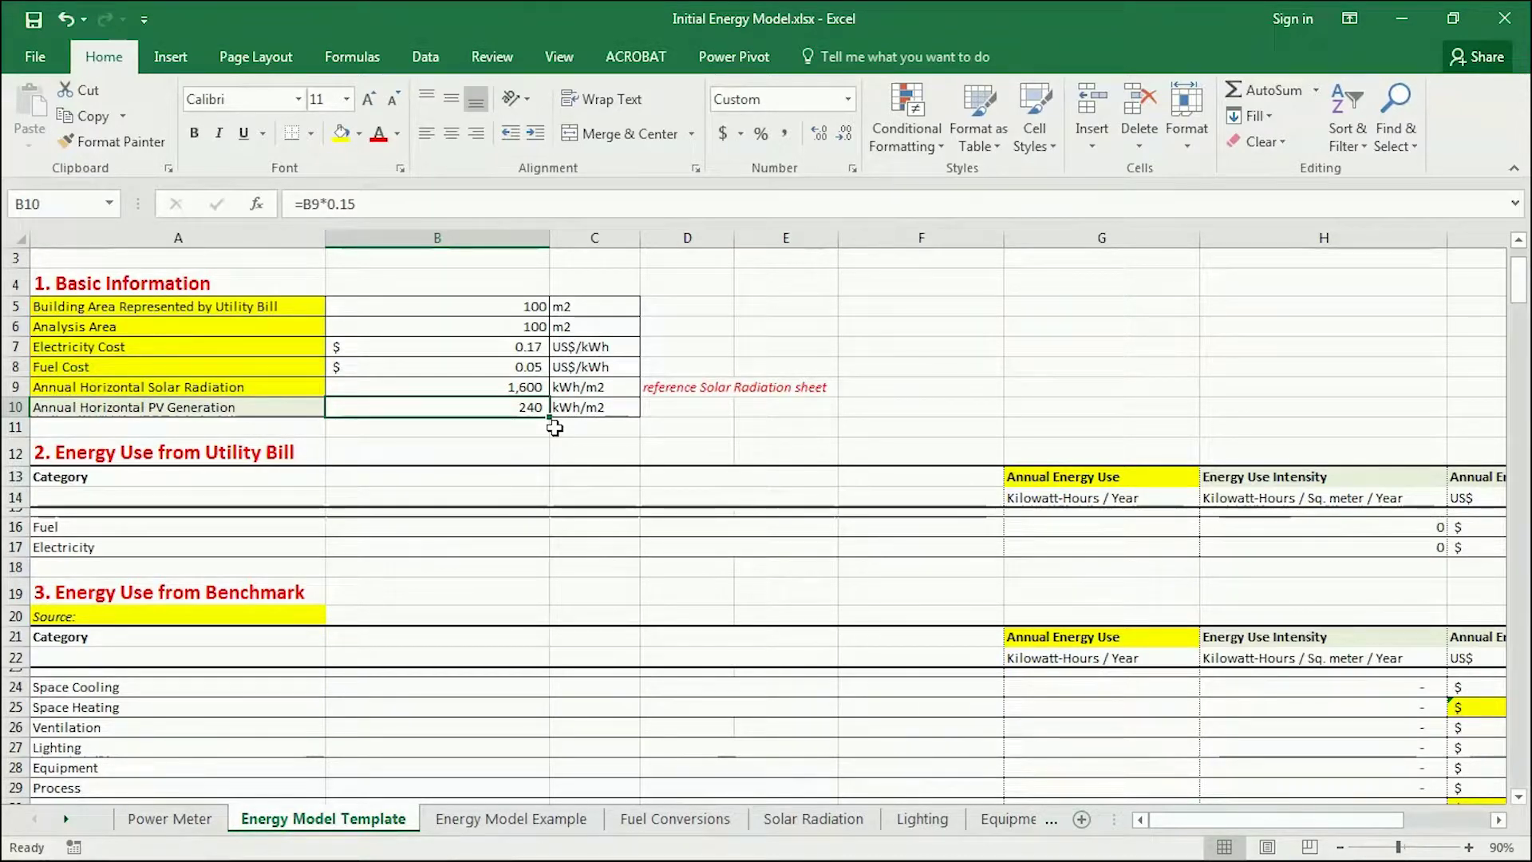
{"action": "left_click", "coordinate": [364, 205]}
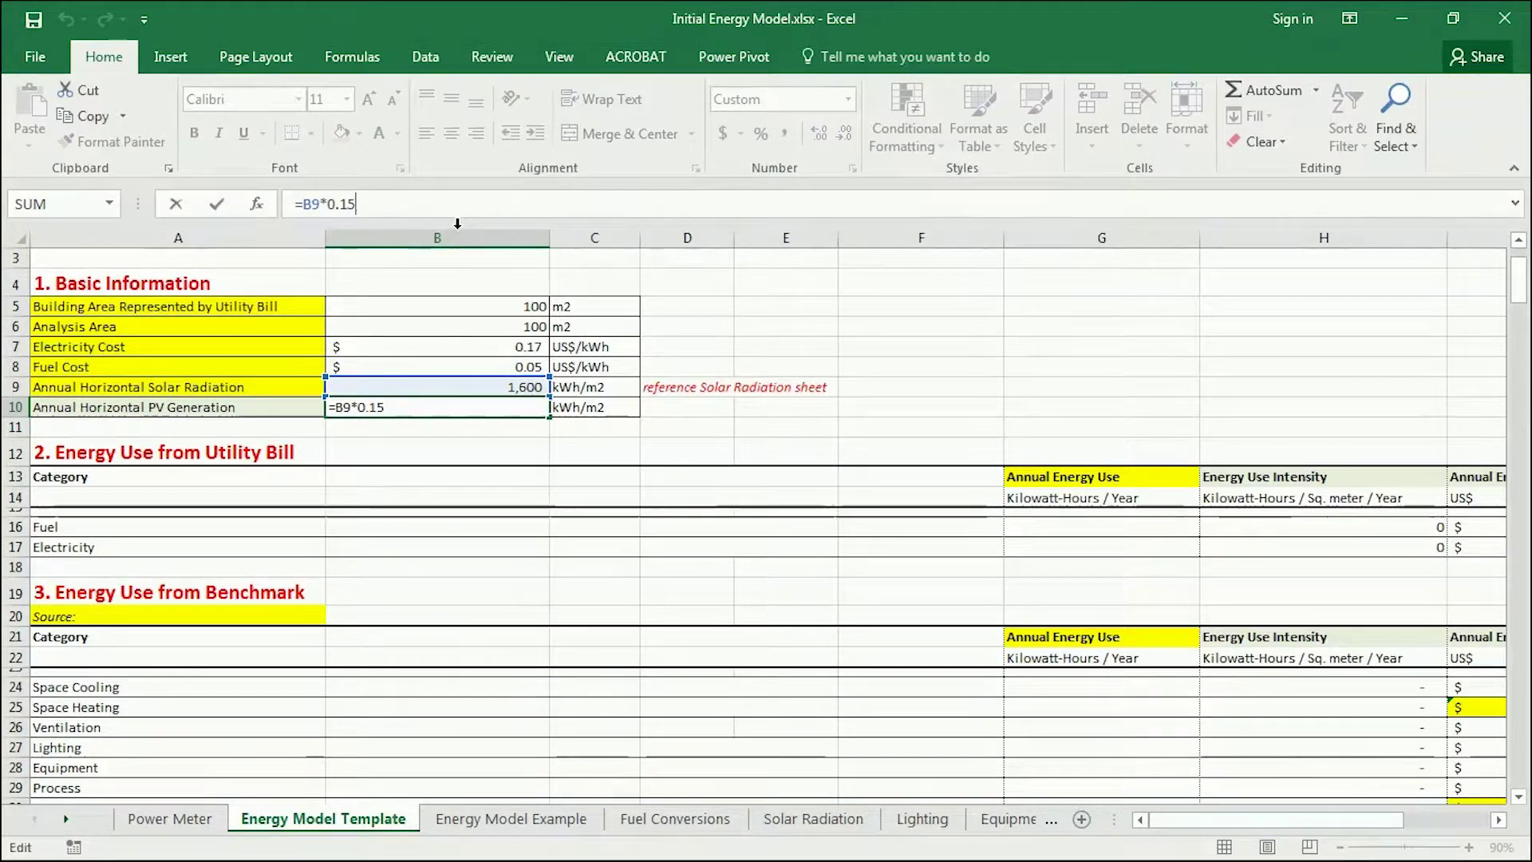
{"action": "key", "text": "Return"}
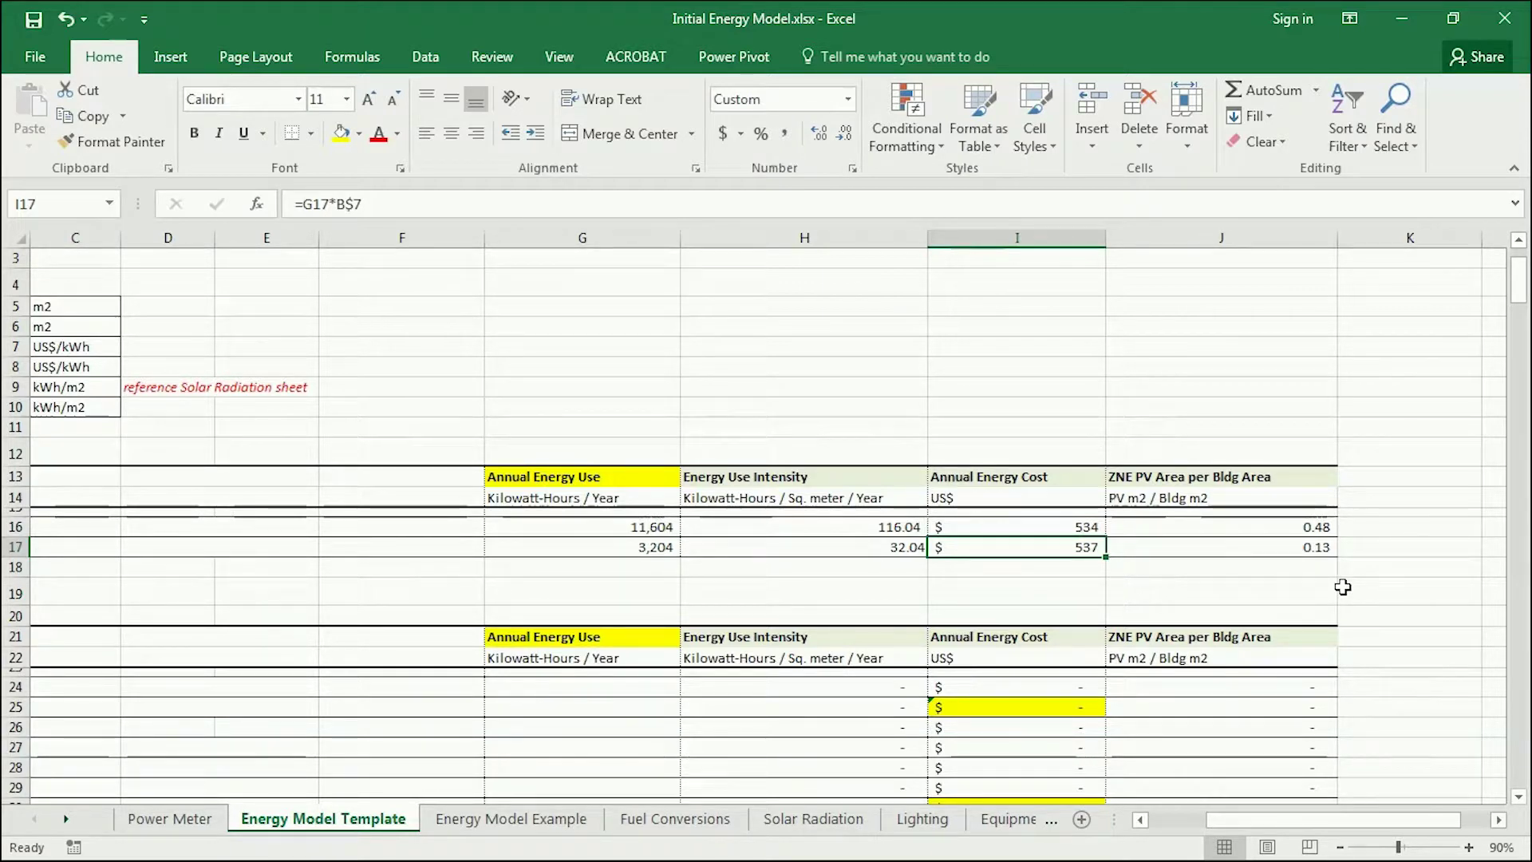
- Review and confirm the fuel ZNE PV area formula =(G16/$B$10)/$B$5 in J16, giving 0.48
{"action": "left_click", "coordinate": [1259, 525]}
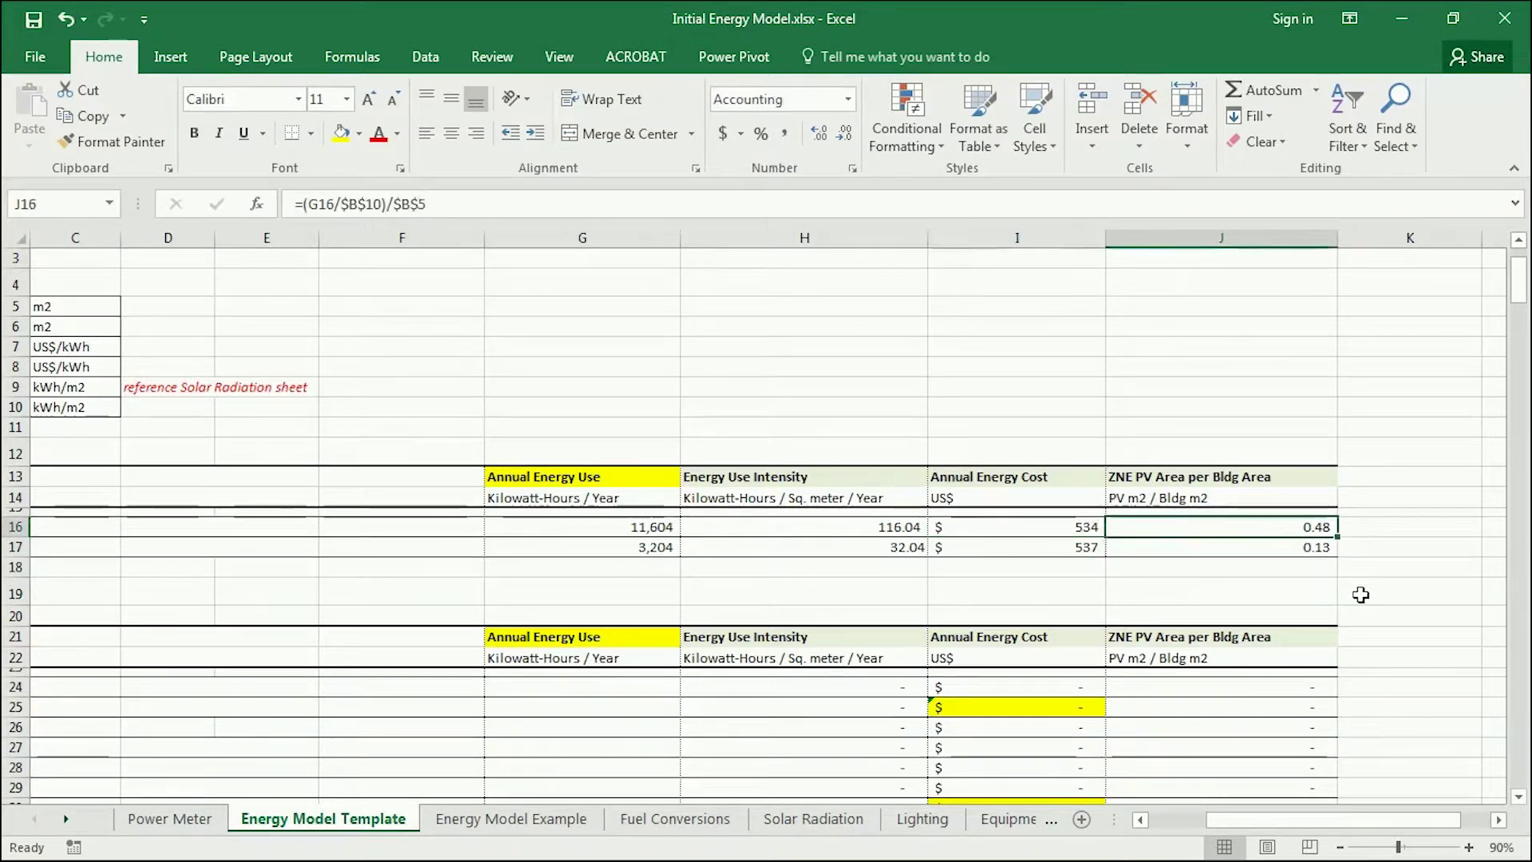
{"action": "left_click", "coordinate": [472, 205]}
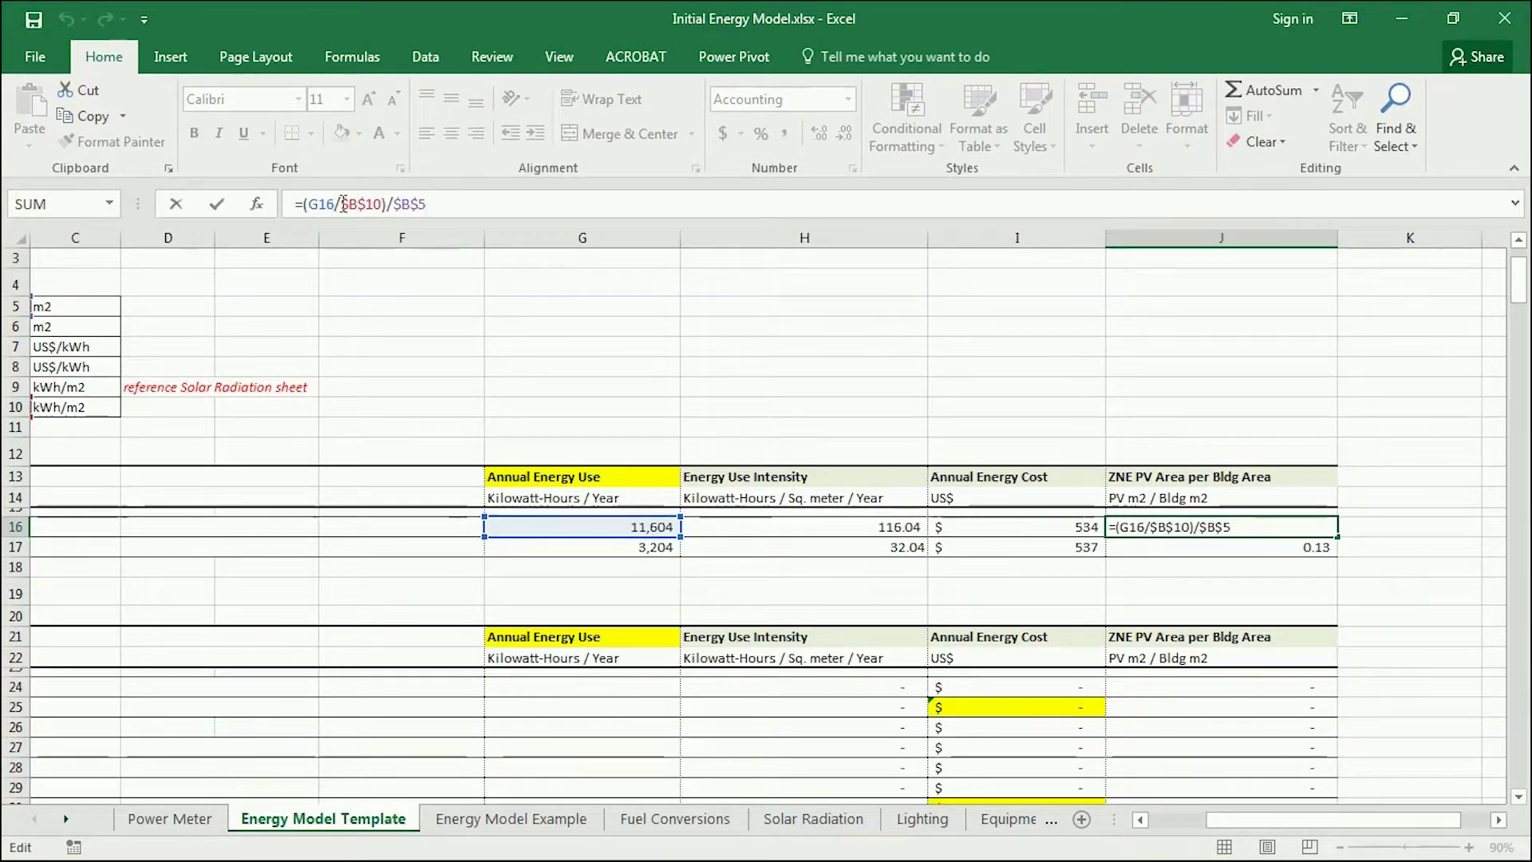
{"action": "left_click_drag", "start_coordinate": [1264, 826], "coordinate": [1207, 826]}
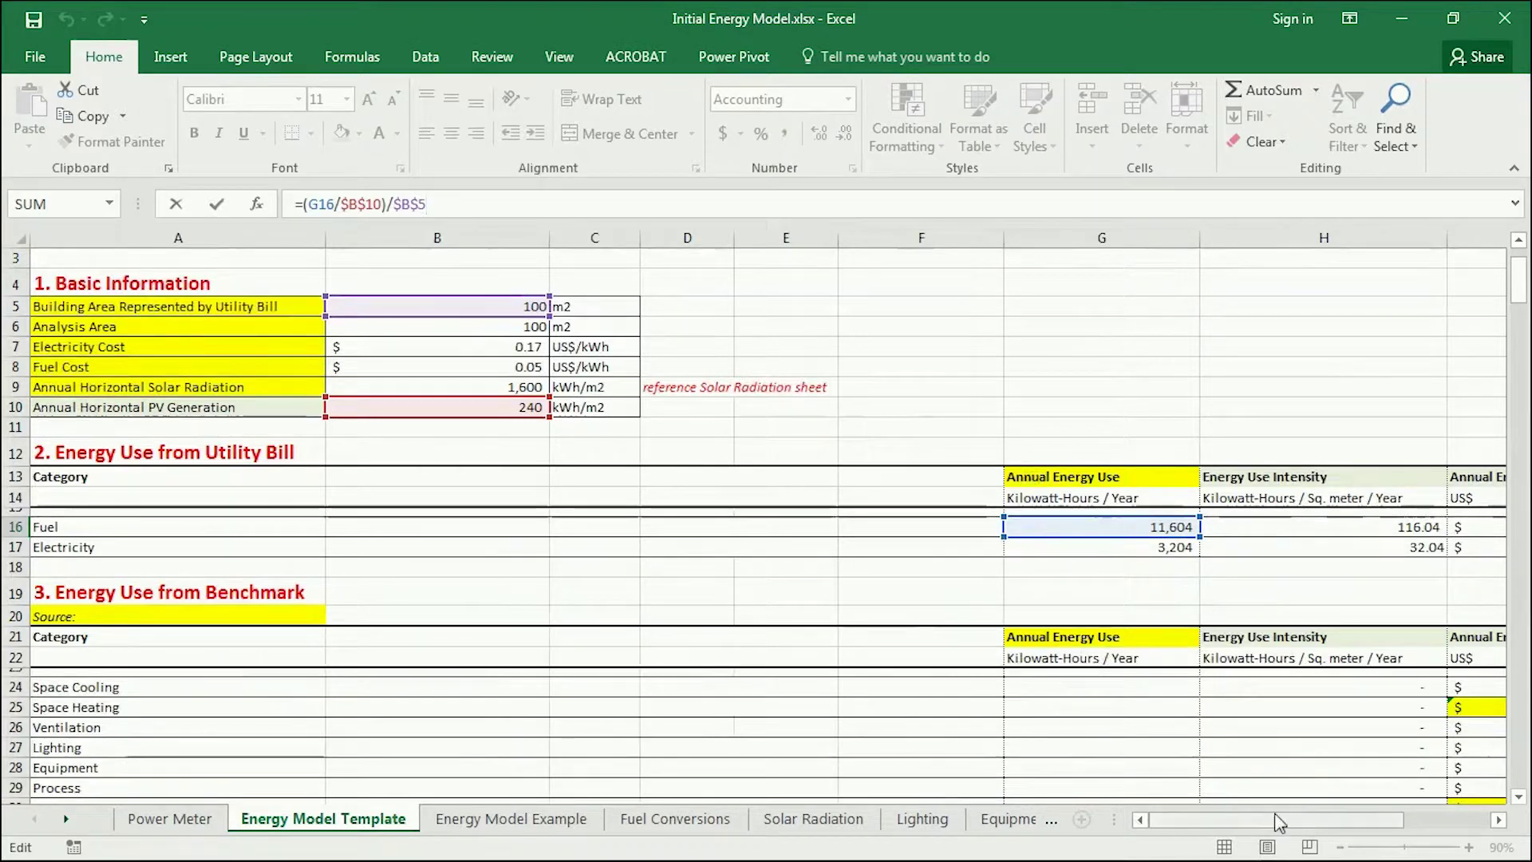
{"action": "left_click_drag", "start_coordinate": [1278, 822], "coordinate": [1366, 822]}
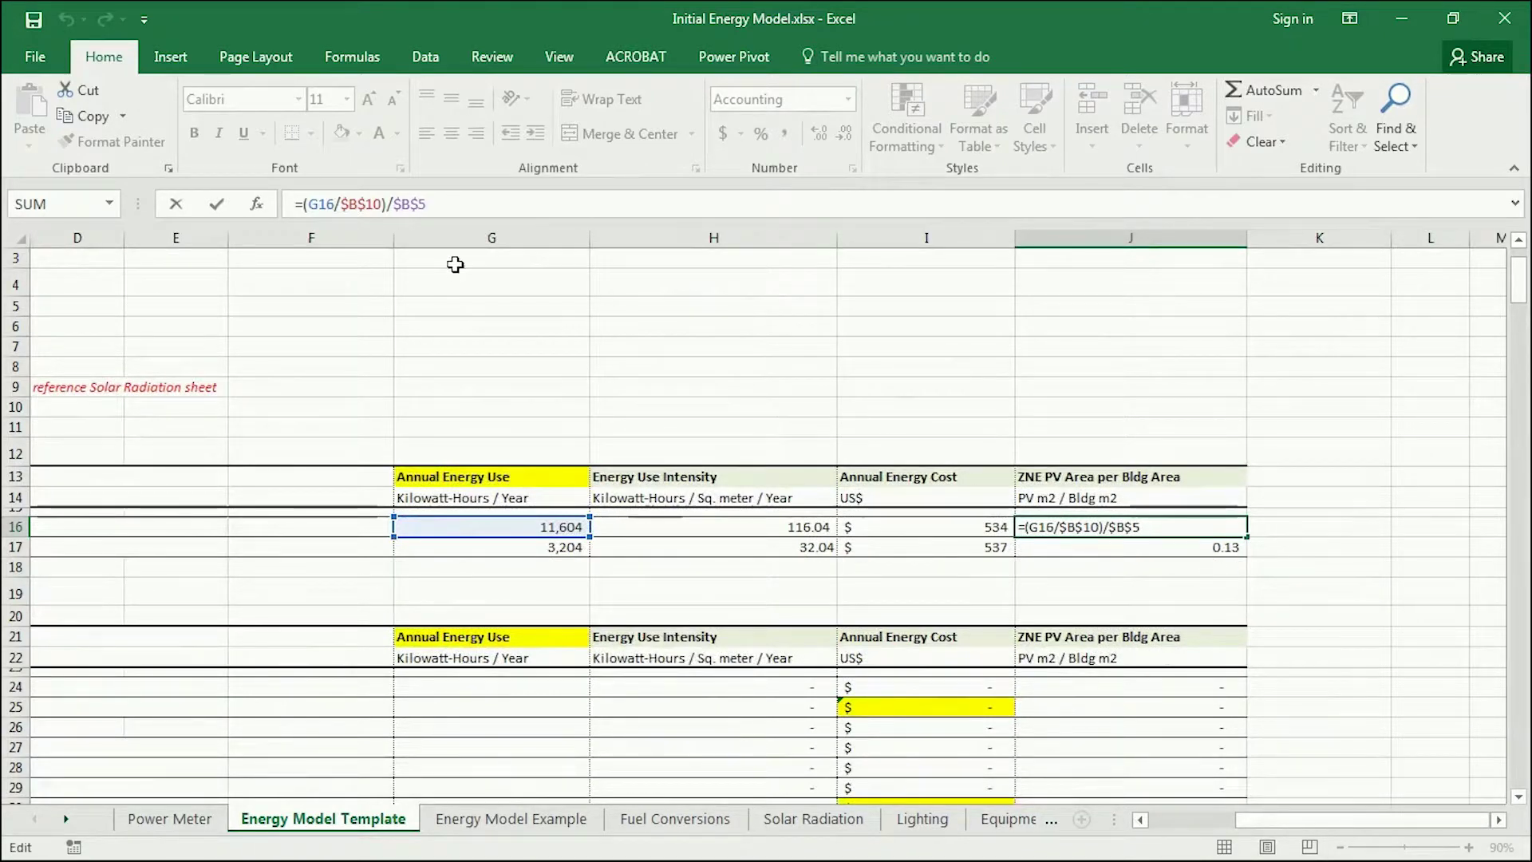
{"action": "key", "text": "Return"}
{"action": "key", "text": "Up"}
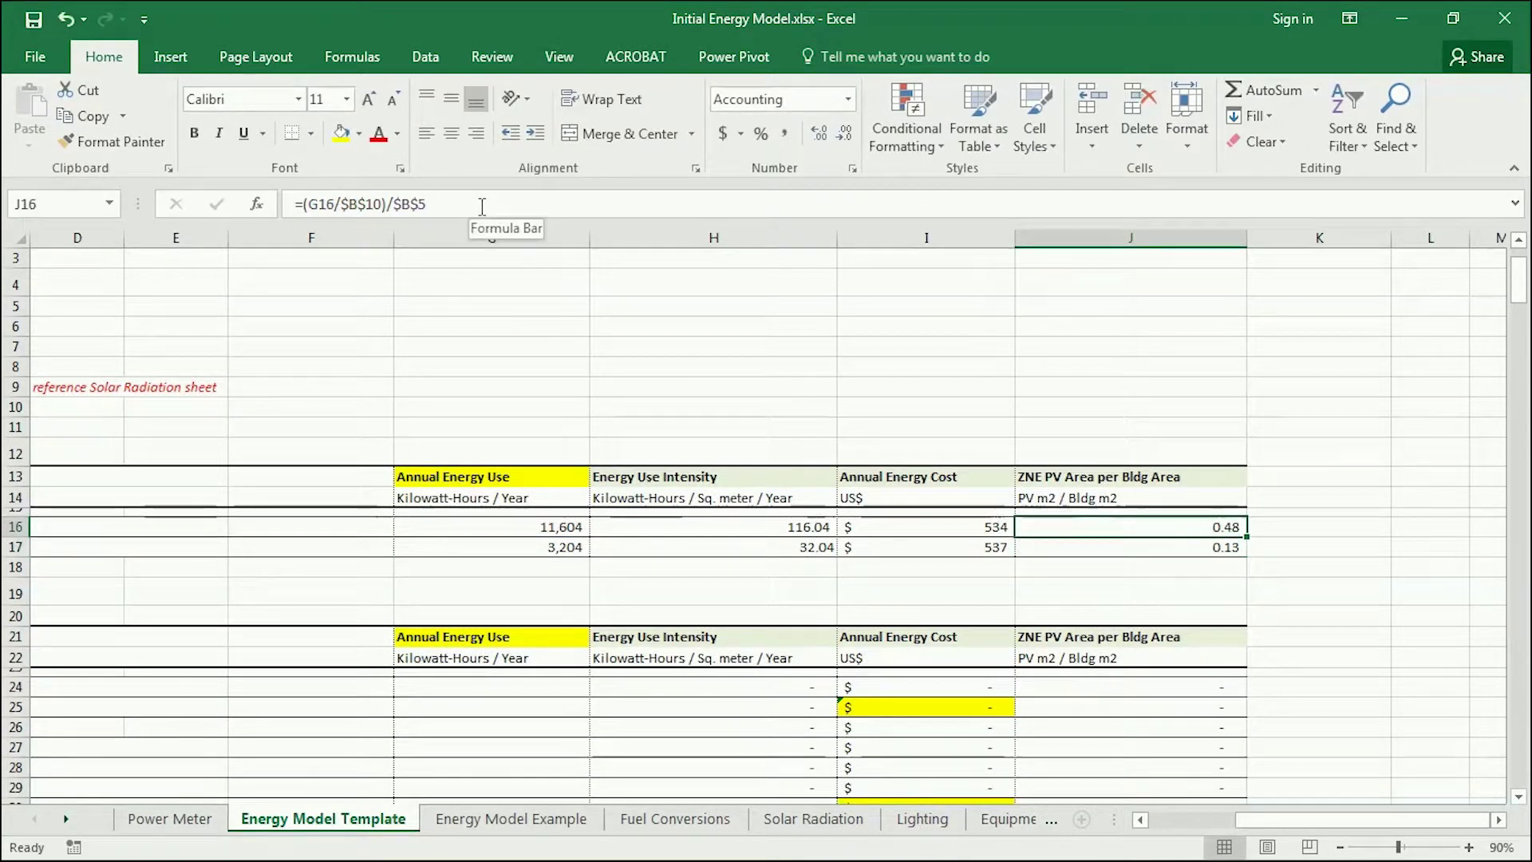